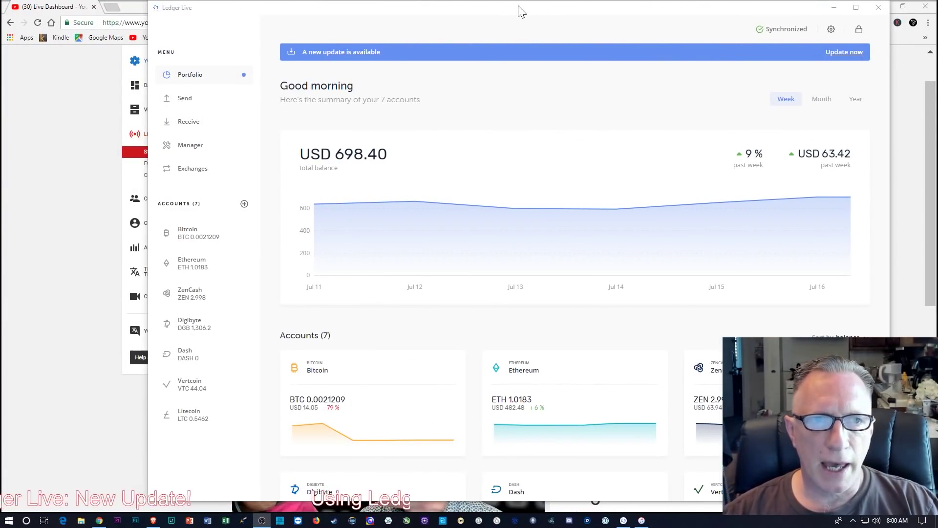
# Step: Move Ledger Live left, minimize Chrome behind it, and scroll the Portfolio page down and back up
pyautogui.moveTo(523, 12); pyautogui.dragTo(469, 15)
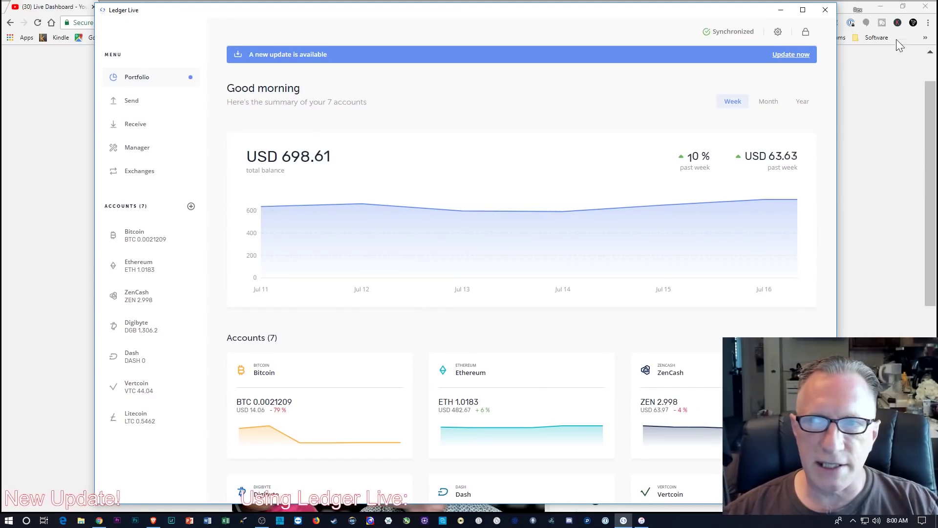
pyautogui.click(883, 6)
pyautogui.moveTo(352, 253)
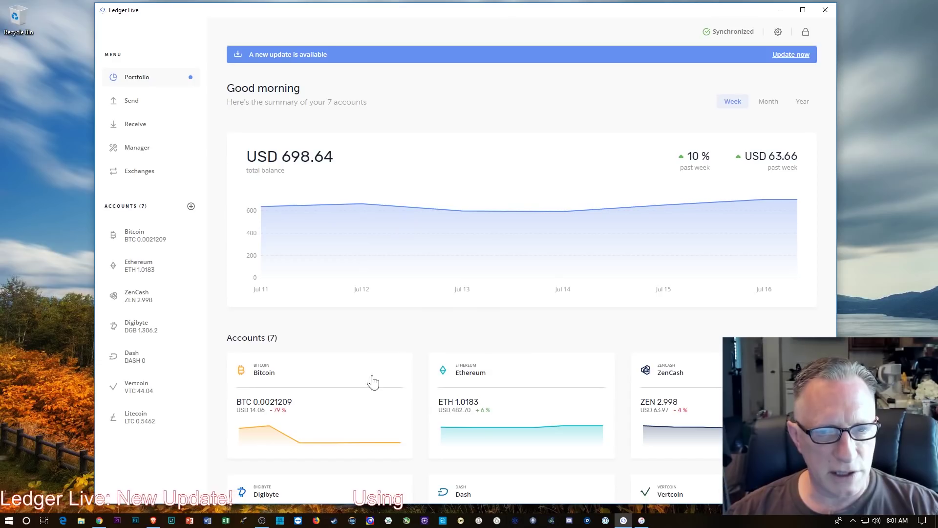
pyautogui.scroll(-2, 435, 413)
pyautogui.scroll(-2, 439, 406)
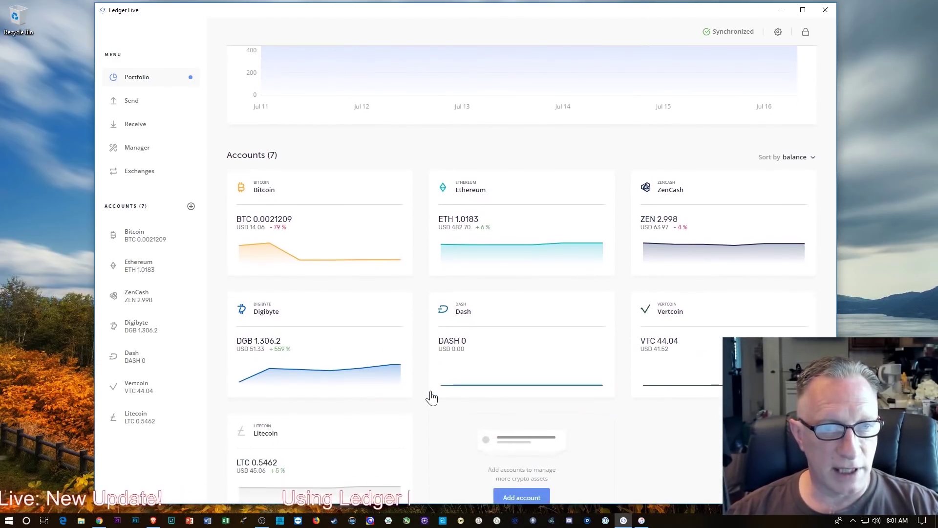
pyautogui.scroll(4, 342, 404)
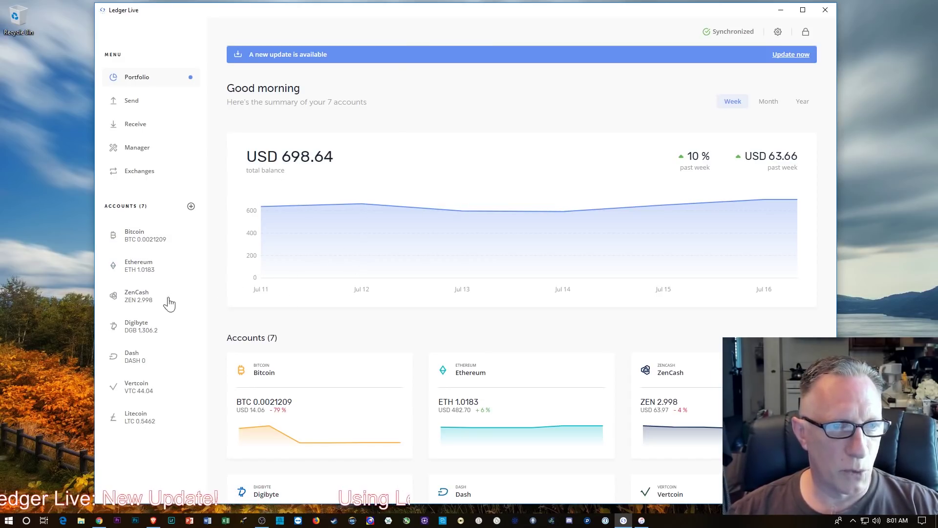
pyautogui.scroll(-1, 461, 297)
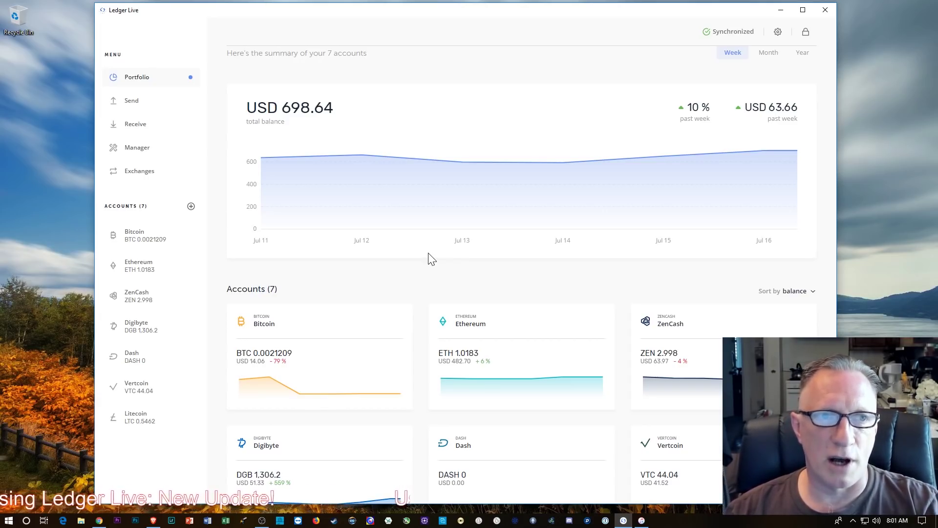
pyautogui.scroll(-1, 478, 233)
pyautogui.scroll(2, 480, 235)
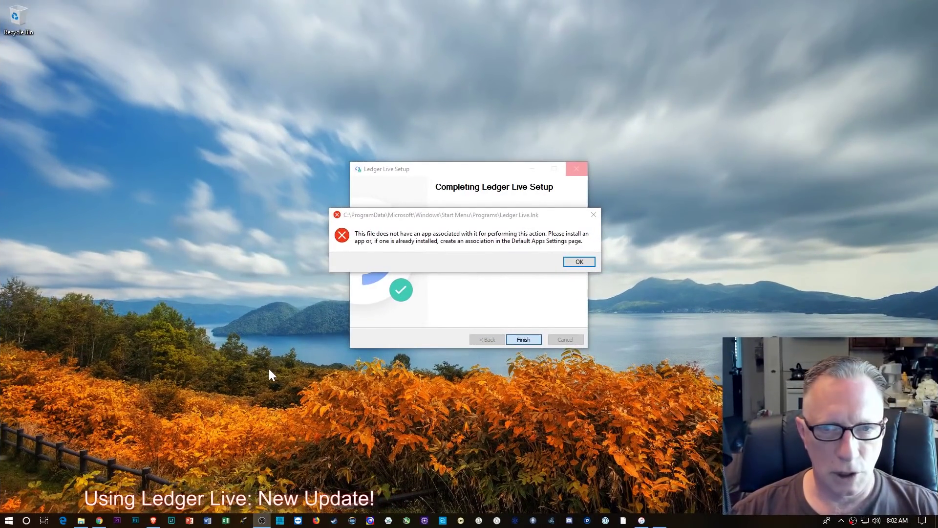
# Step: Dismiss the shortcut's missing-app error with OK
pyautogui.click(580, 262)
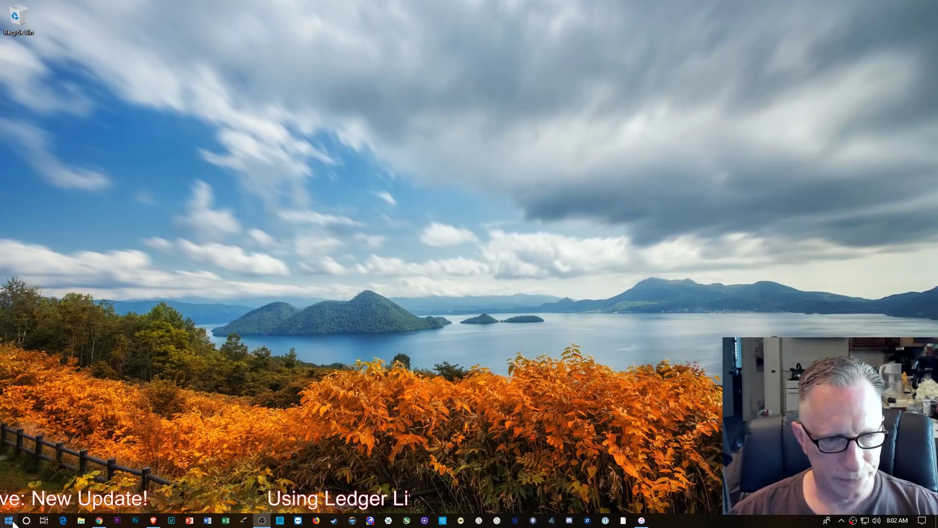
# Step: Try the taskbar Ledger Live shortcut, keep it when warned, and close 1Password
pyautogui.click(622, 522)
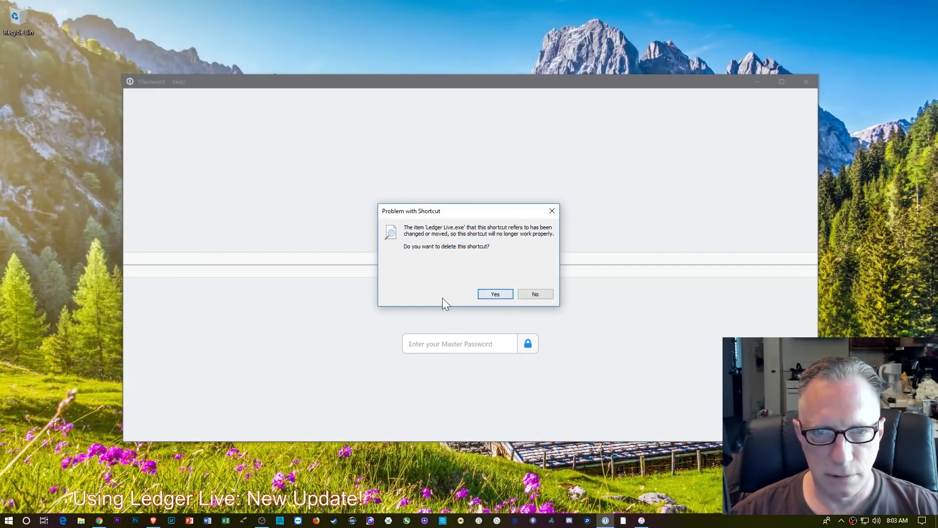
pyautogui.click(537, 296)
pyautogui.click(807, 83)
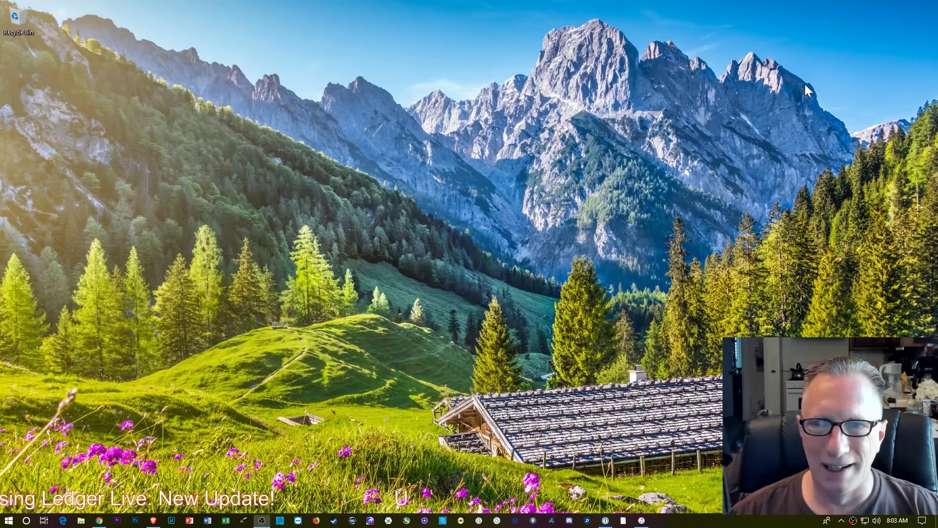
# Step: Launch Ledger Live from the Start menu list and confirm deleting the broken shortcut
pyautogui.click(9, 521)
pyautogui.scroll(-10, 101, 392)
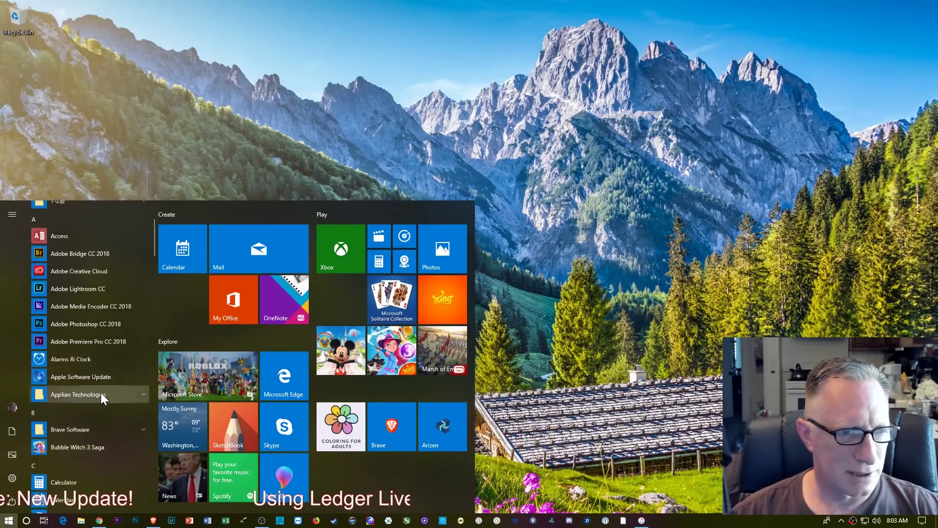
pyautogui.scroll(-3, 100, 393)
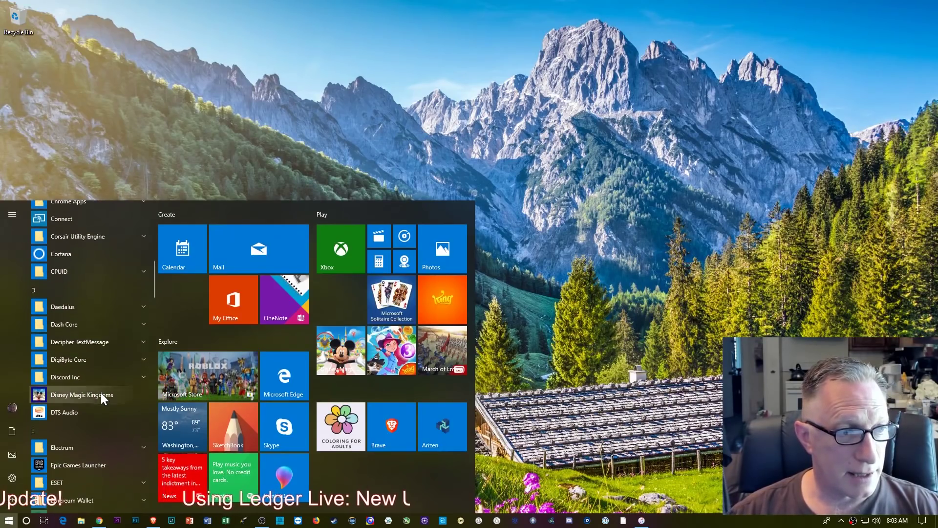
pyautogui.scroll(-7, 96, 413)
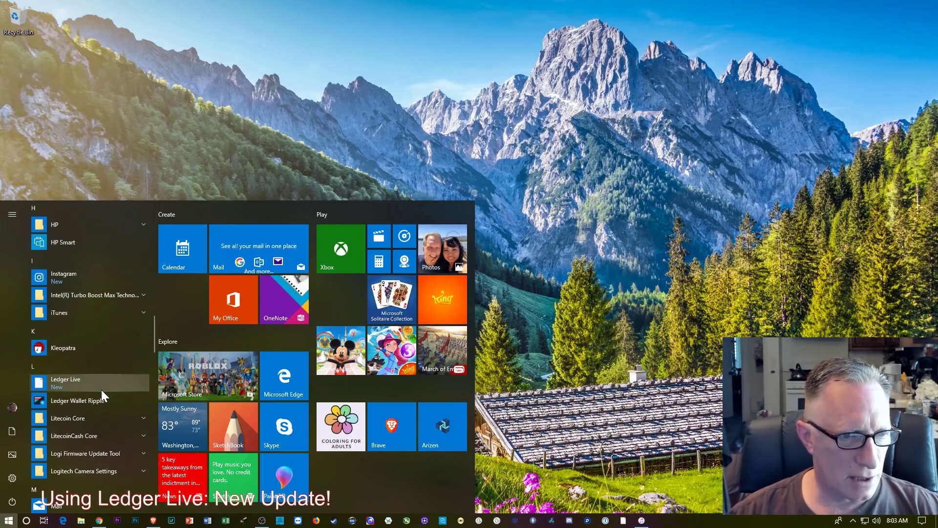
pyautogui.click(88, 382)
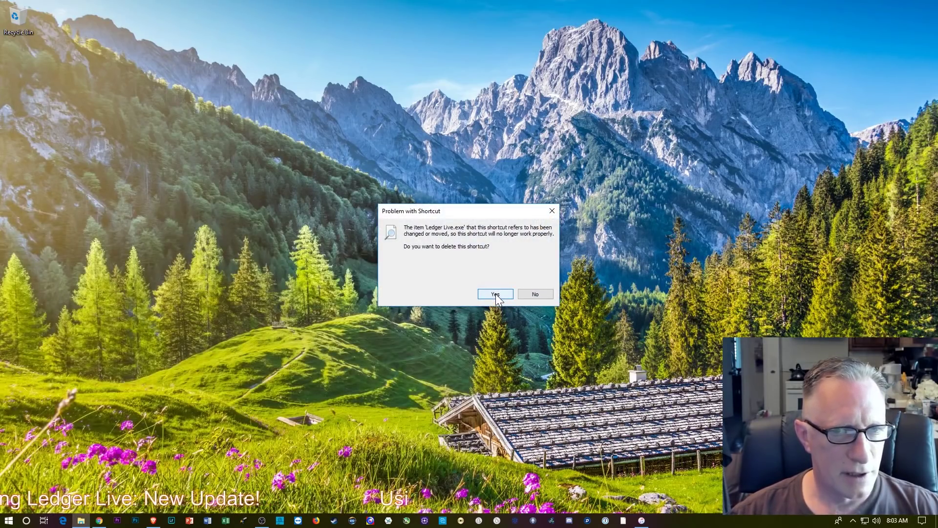
pyautogui.click(498, 293)
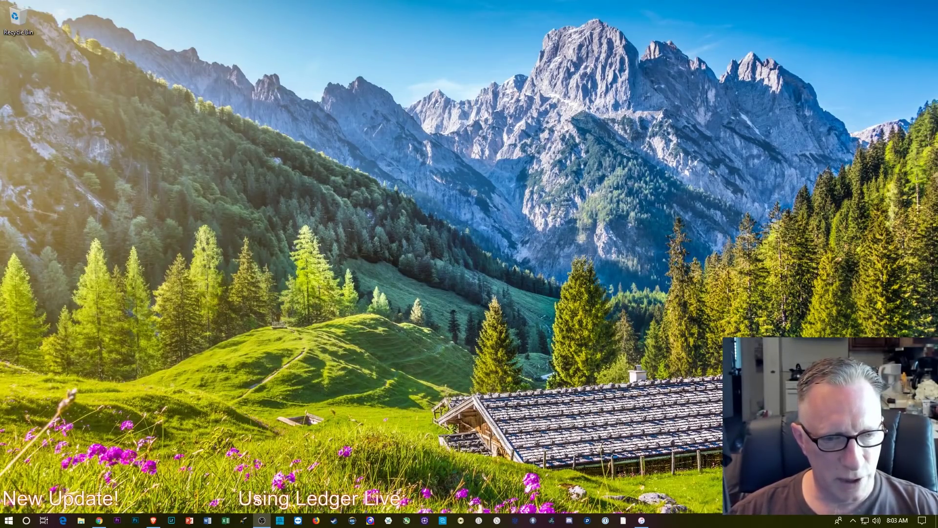
# Step: In Brave, open ledgerwallet.com via the Ledger Stuff bookmarks and save ledger-live-desktop-1.0.2-win to Downloads
pyautogui.click(155, 521)
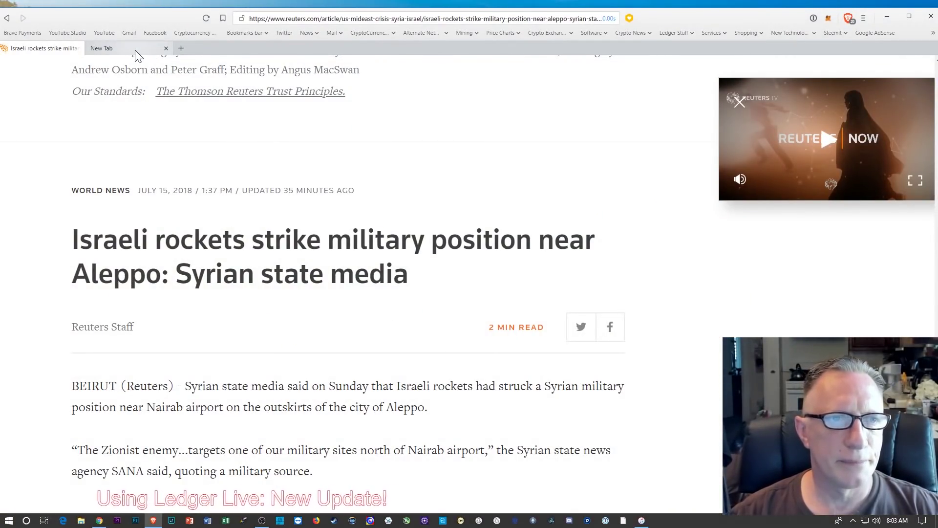
pyautogui.click(101, 47)
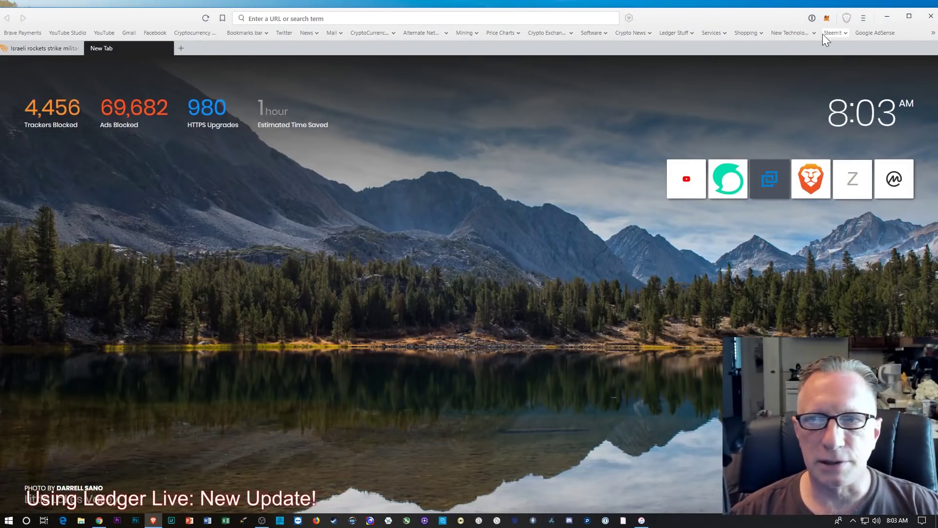
pyautogui.click(677, 33)
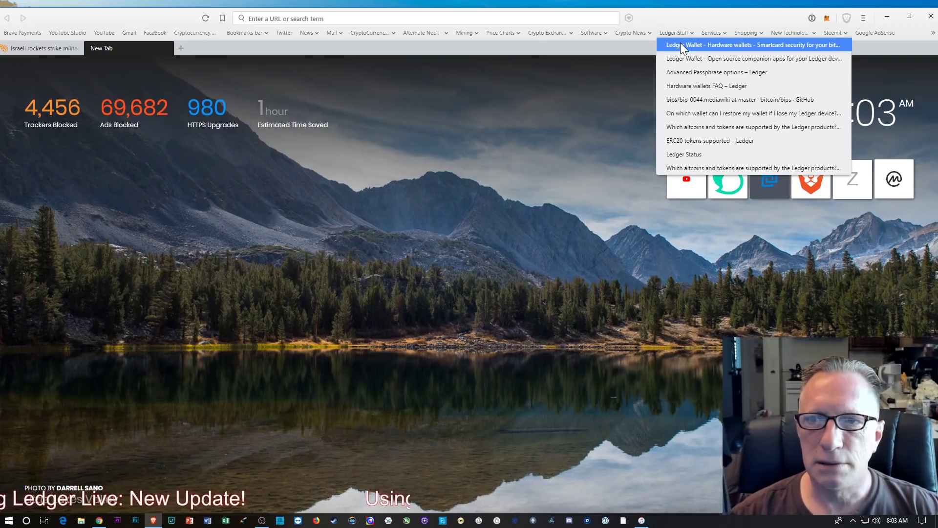
pyautogui.click(681, 44)
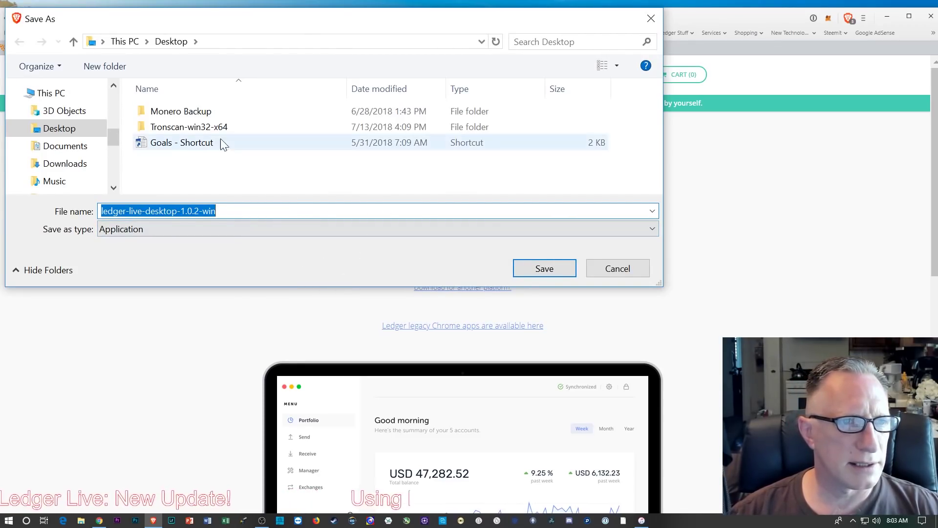
pyautogui.click(69, 165)
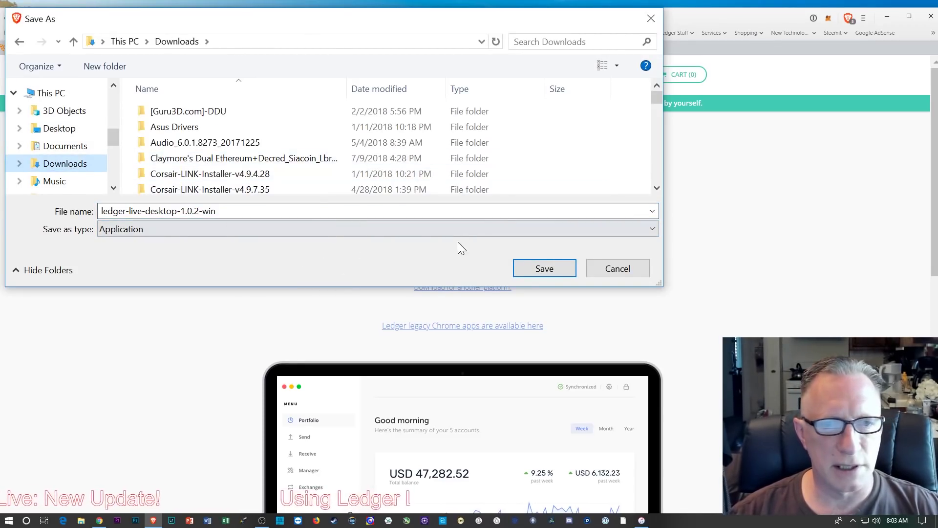
pyautogui.click(540, 274)
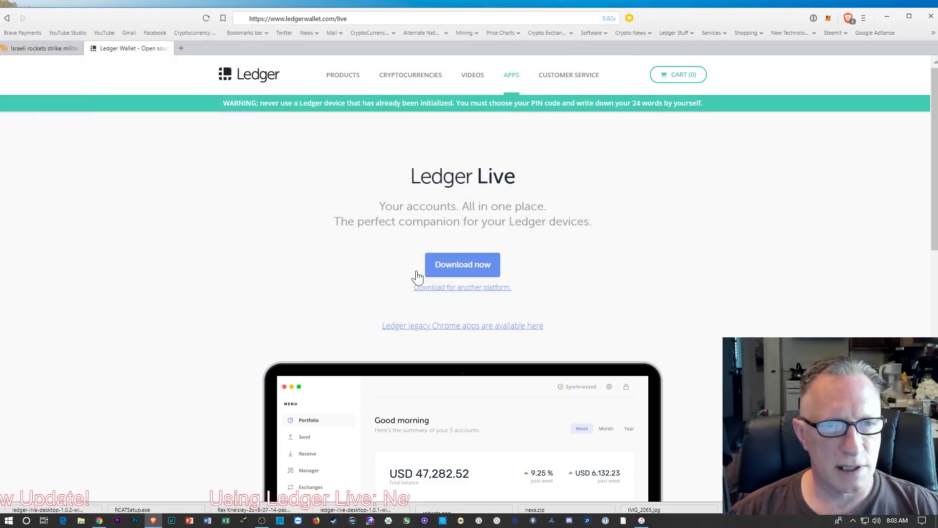
# Step: Maximize Brave, open the download's Downloads folder, and run ledger-live-desktop-1.0.2-win
pyautogui.click(905, 18)
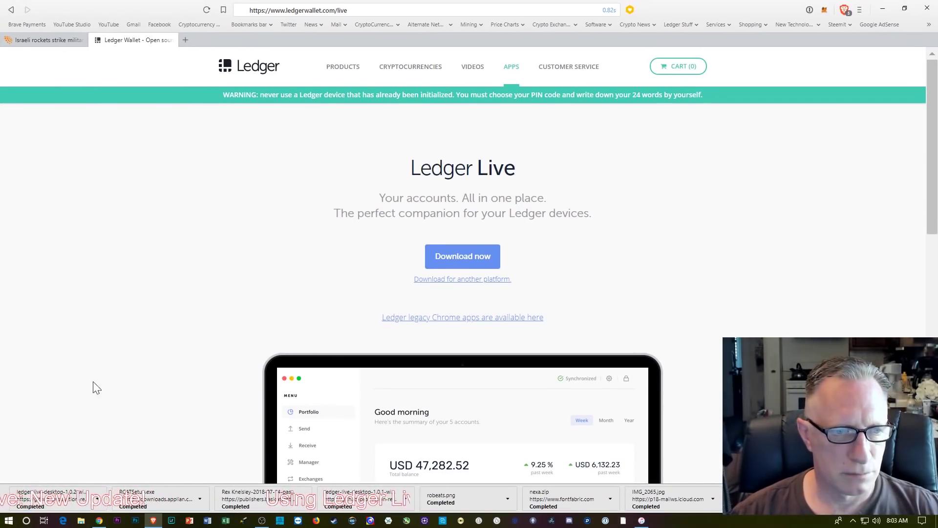
pyautogui.moveTo(272, 493)
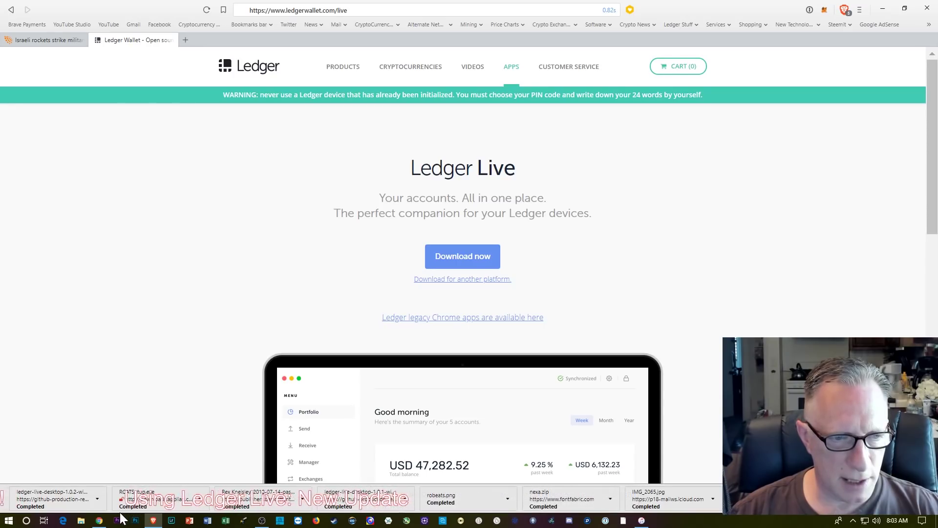
pyautogui.moveTo(71, 508)
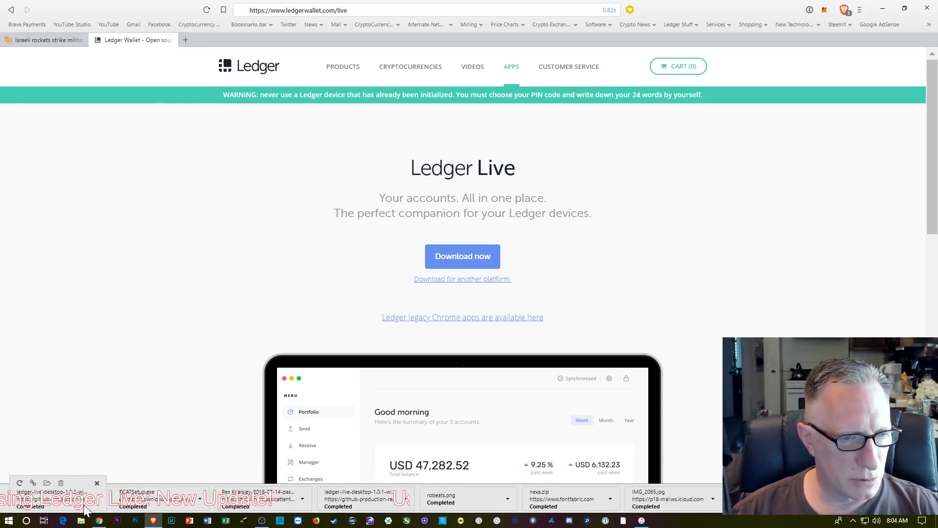
pyautogui.click(47, 483)
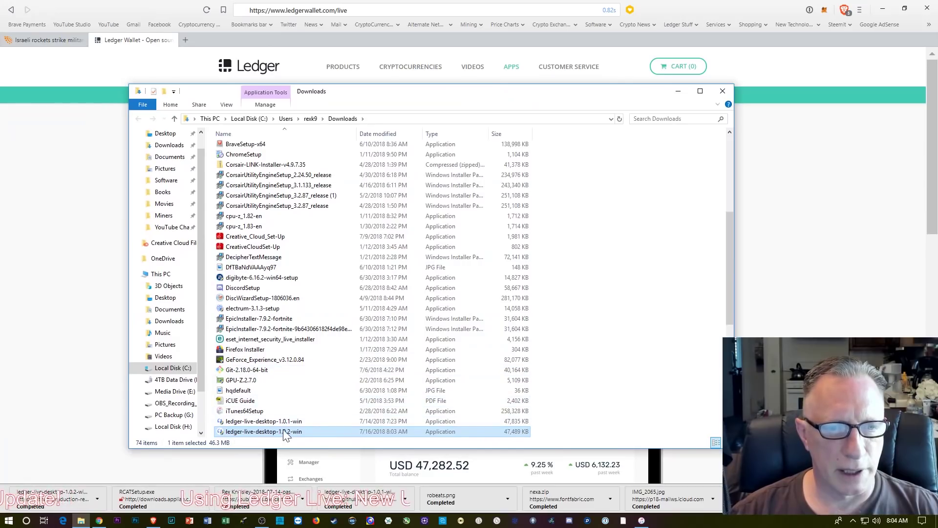
pyautogui.doubleClick(252, 433)
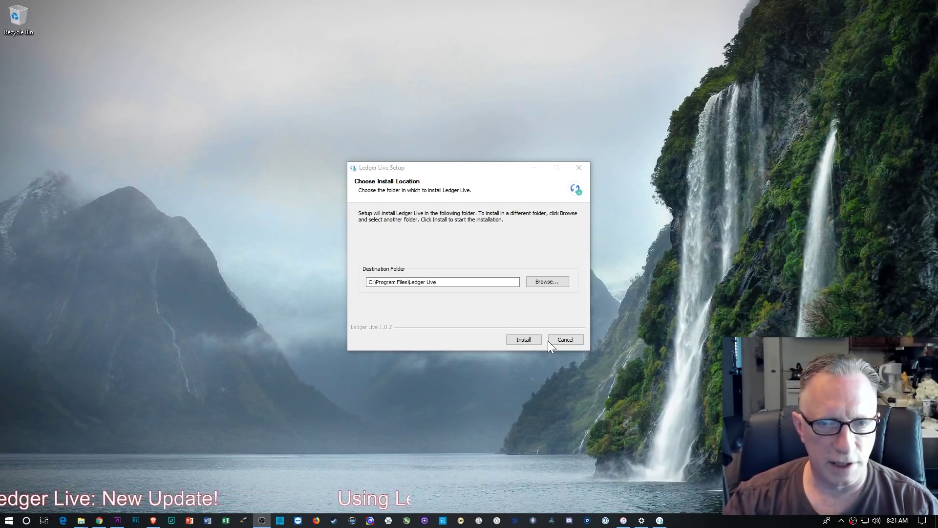
# Step: Install into the default C:\Program Files\Ledger Live folder and finish with Run Ledger Live checked
pyautogui.click(524, 340)
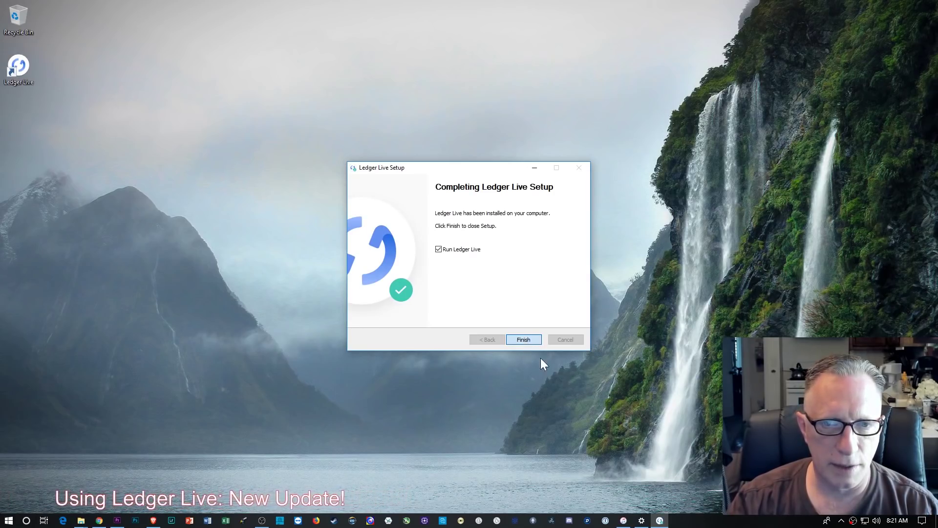
pyautogui.click(524, 340)
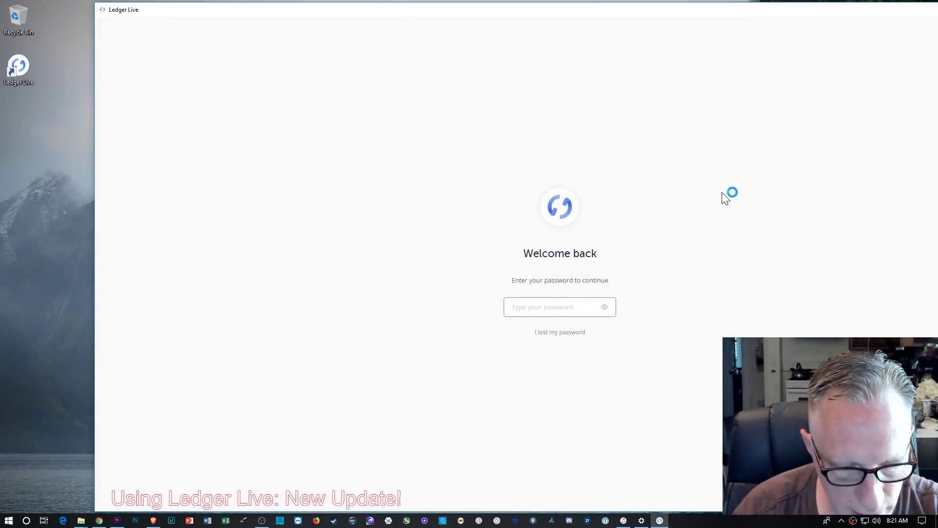
# Step: Enter the account password at the Welcome back prompt to unlock Ledger Live
pyautogui.write('a')
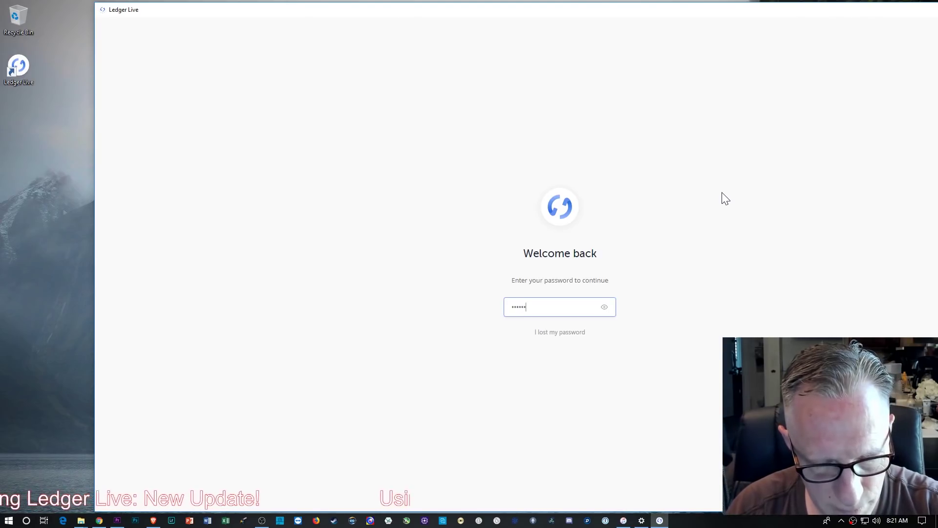
pyautogui.write('aaaaaaaaaa')
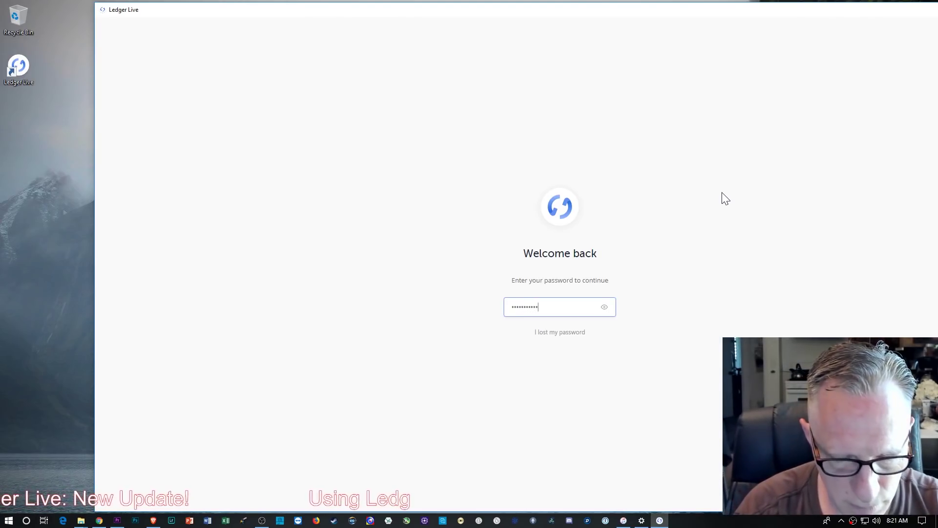
pyautogui.press('Return')
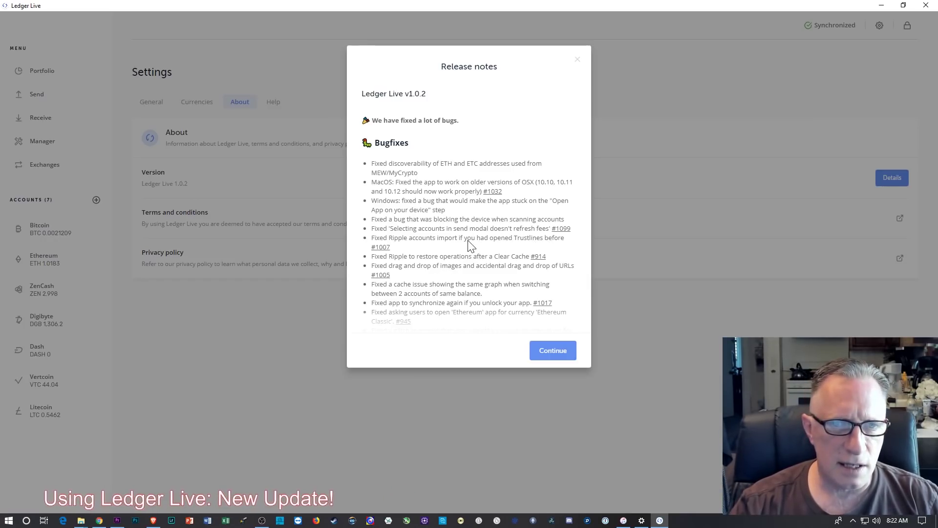
# Step: Scroll the 1.0.2 release notes past Bugfixes to Minor features and Polishes
pyautogui.scroll(-1, 469, 243)
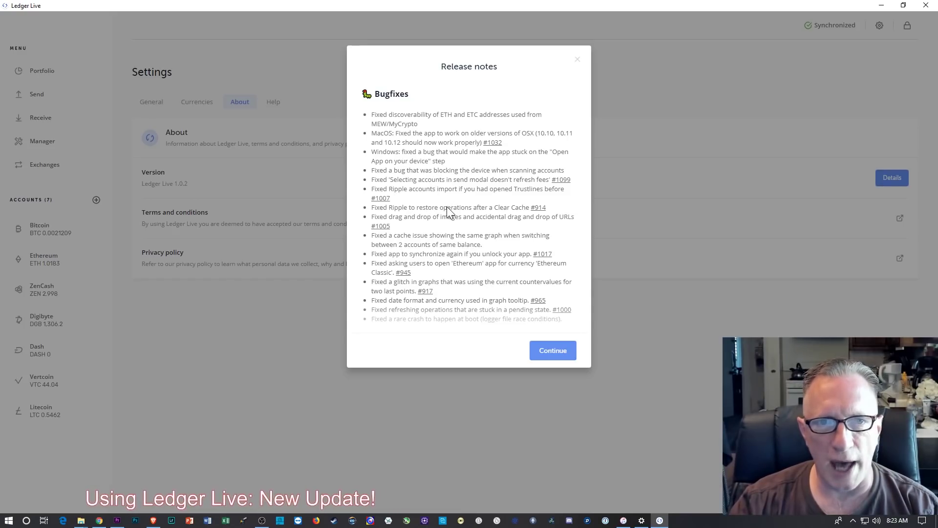
pyautogui.scroll(-1, 425, 196)
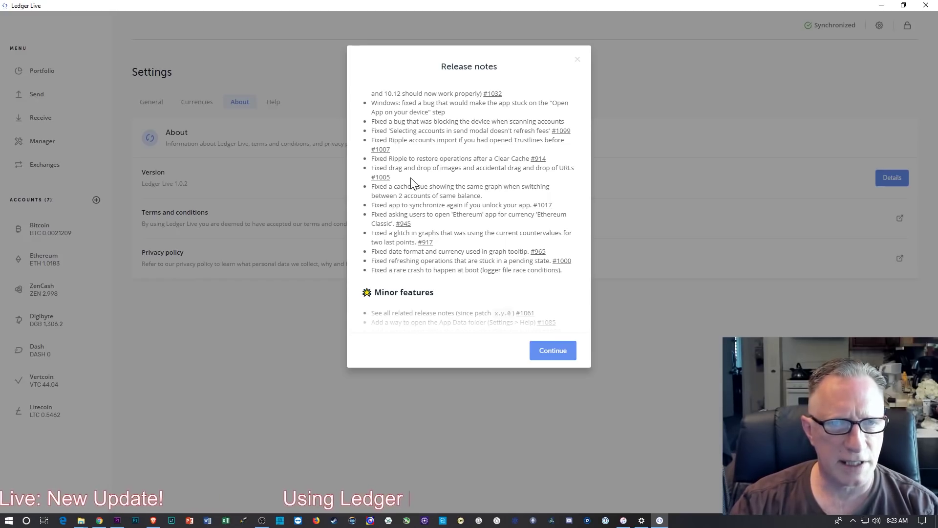
pyautogui.scroll(-3, 425, 181)
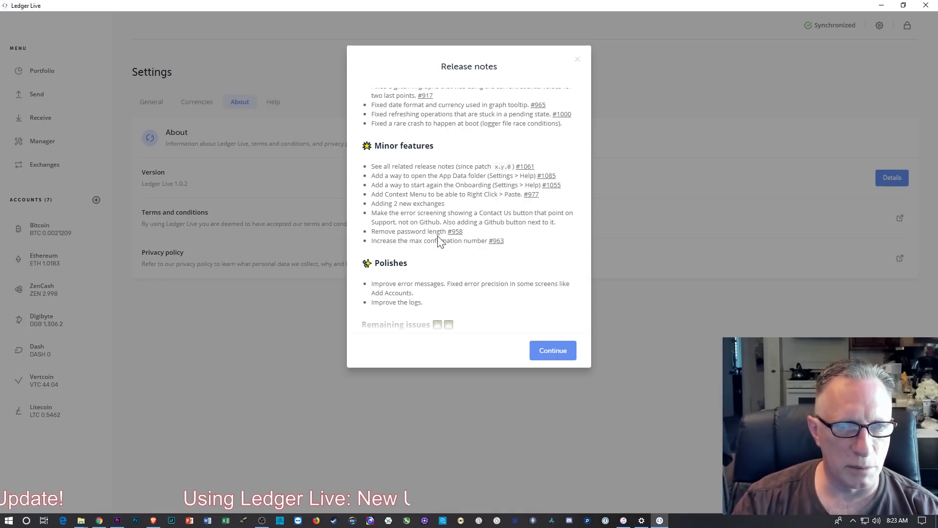
# Step: Scroll through Remaining issues and the v1.0.1 and v1.0.0 notes, then close with Continue
pyautogui.scroll(-1, 435, 236)
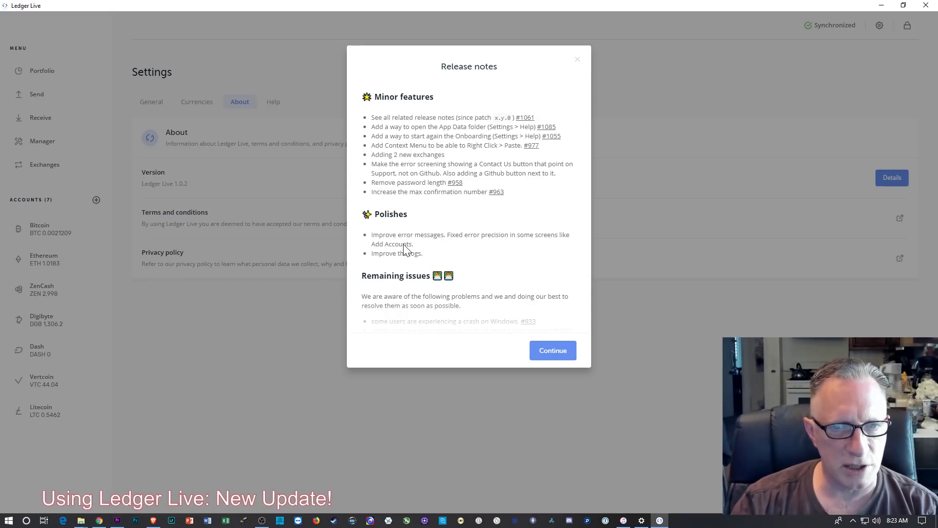
pyautogui.scroll(-3, 435, 254)
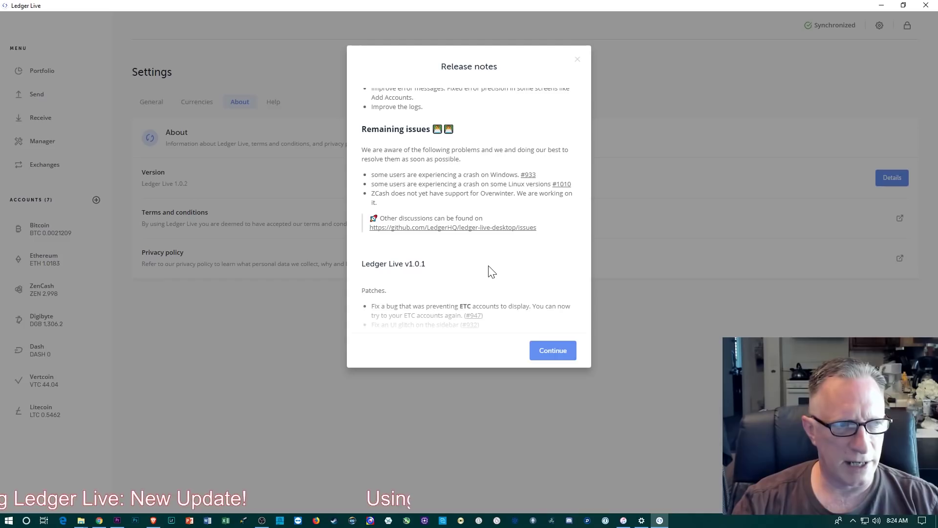
pyautogui.scroll(-3, 509, 271)
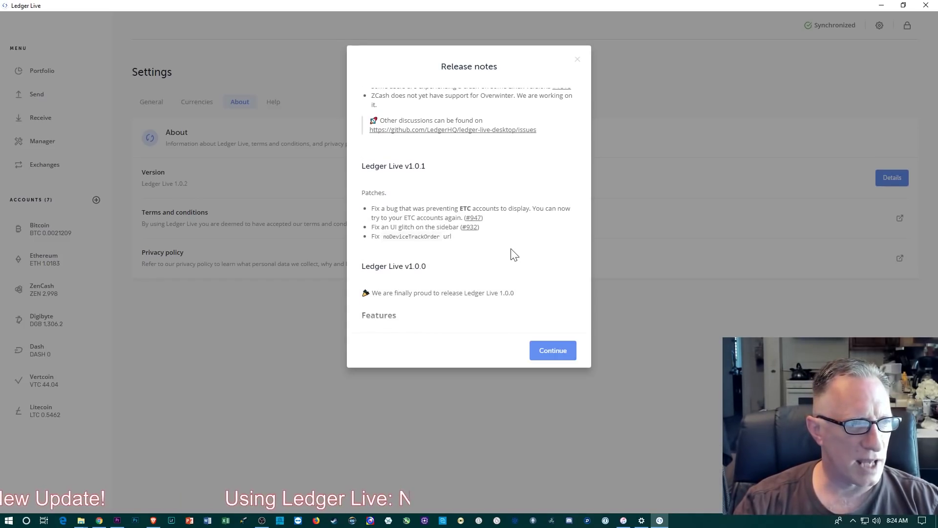
pyautogui.scroll(2, 499, 268)
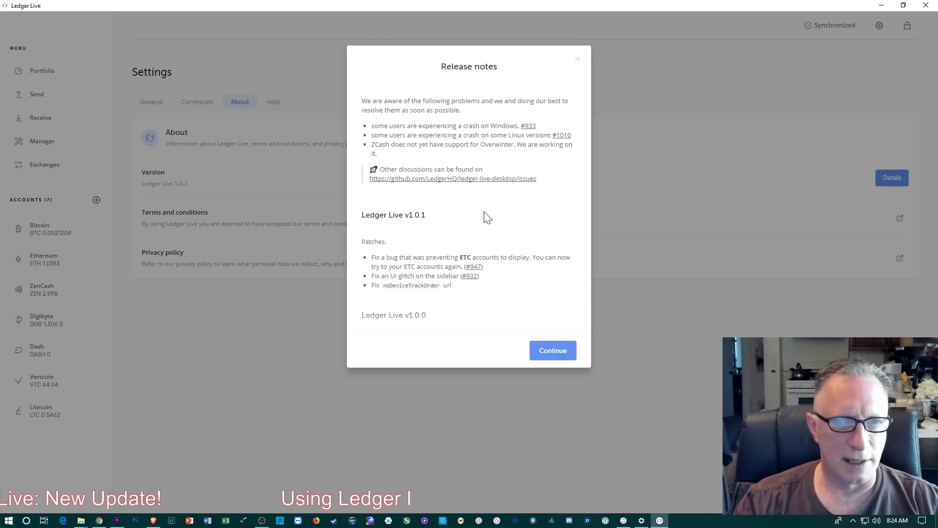
pyautogui.click(553, 351)
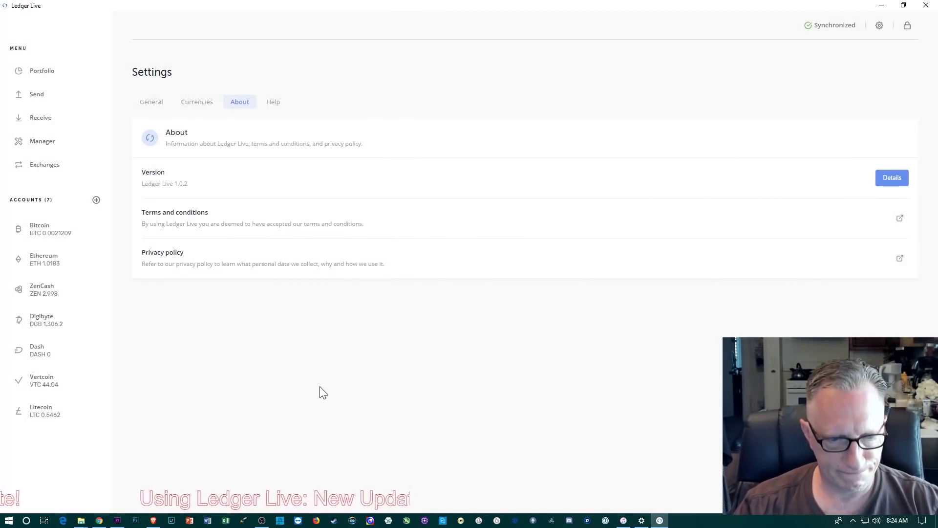